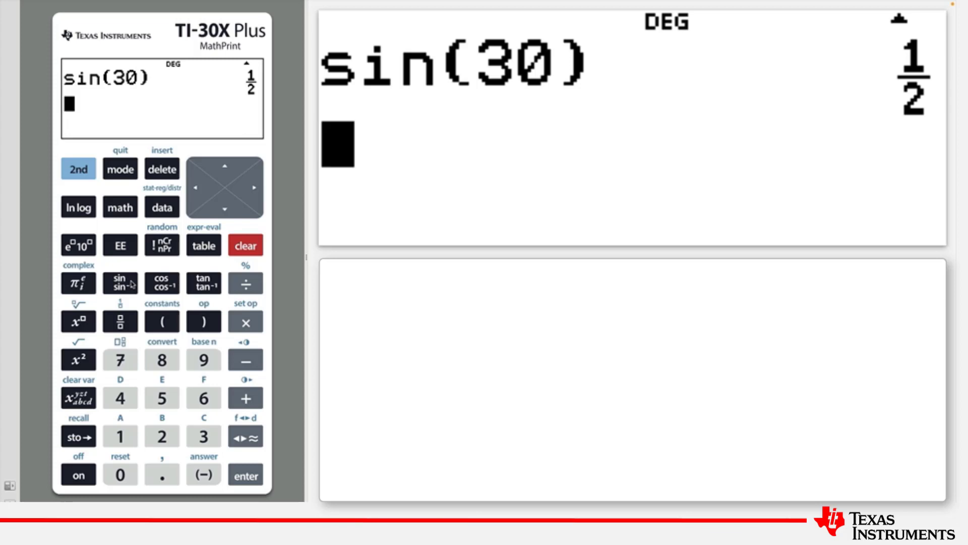
Paste sin(30) from history, change its argument to 45, and evaluate sin(45) to √2/2.
key("Up")
key("Up")
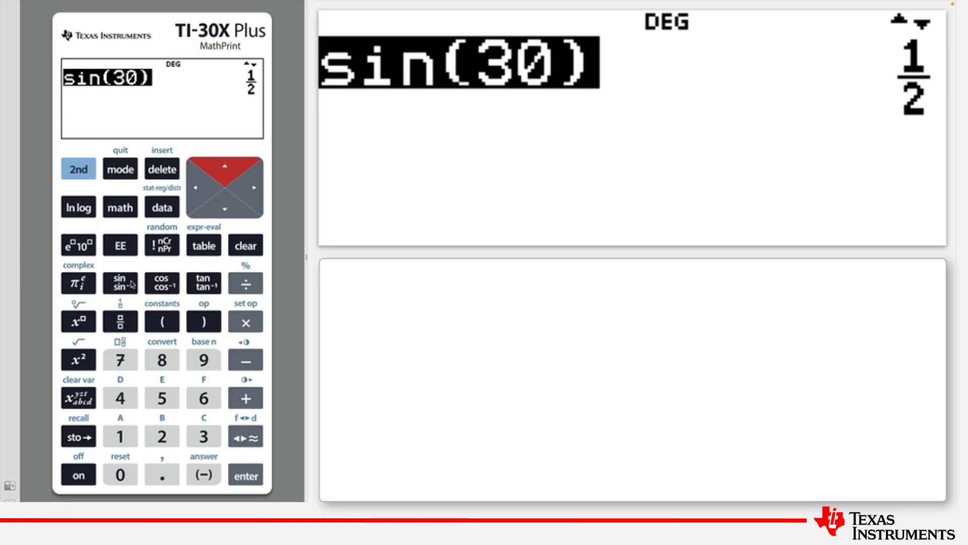
key("Return")
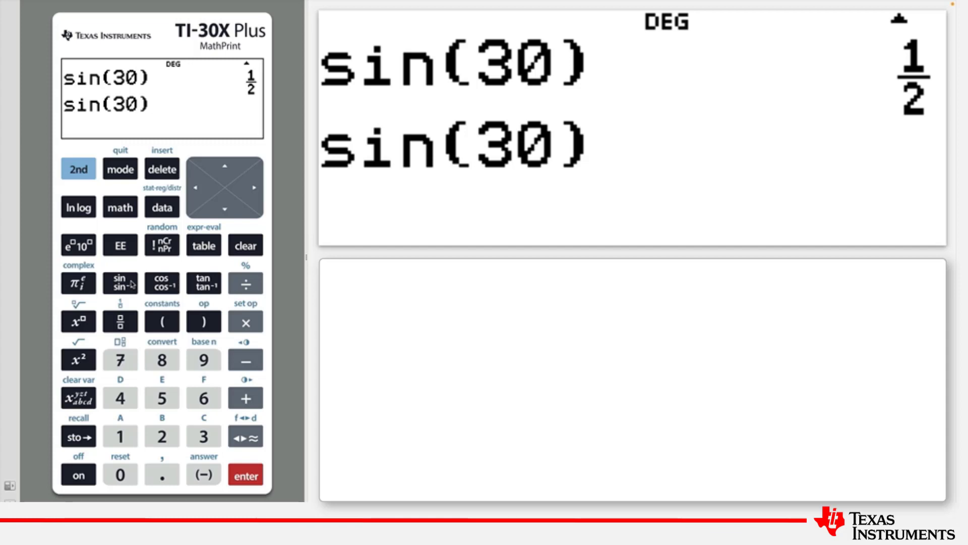
key("Left")
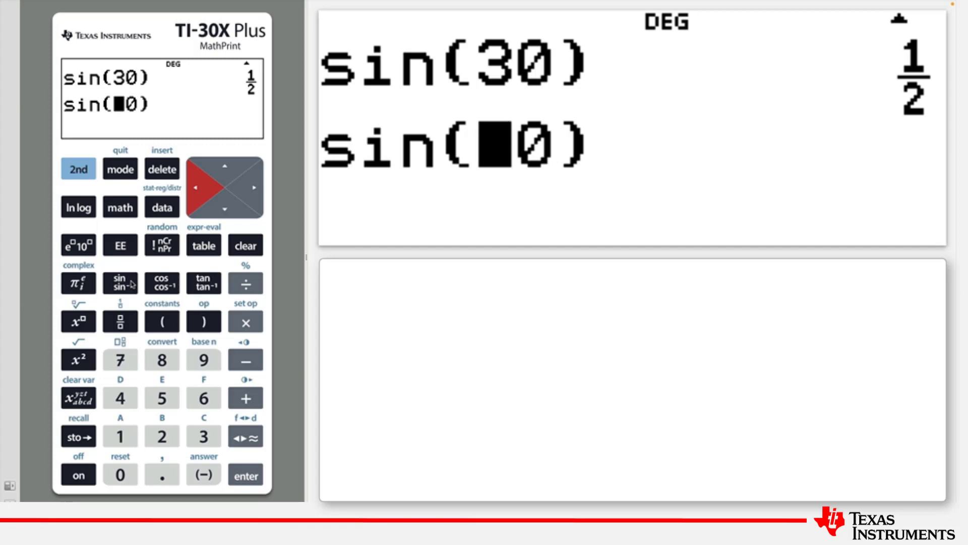
type("4")
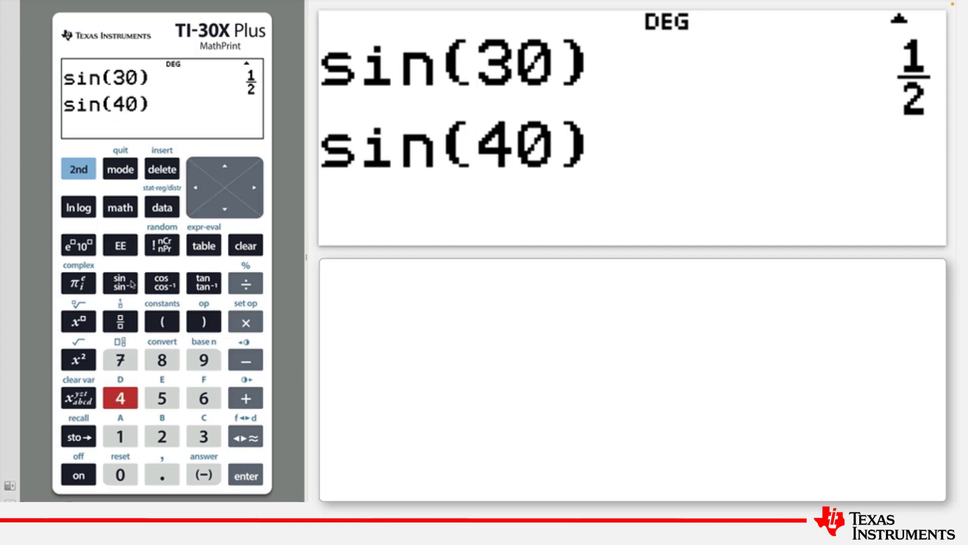
type("5")
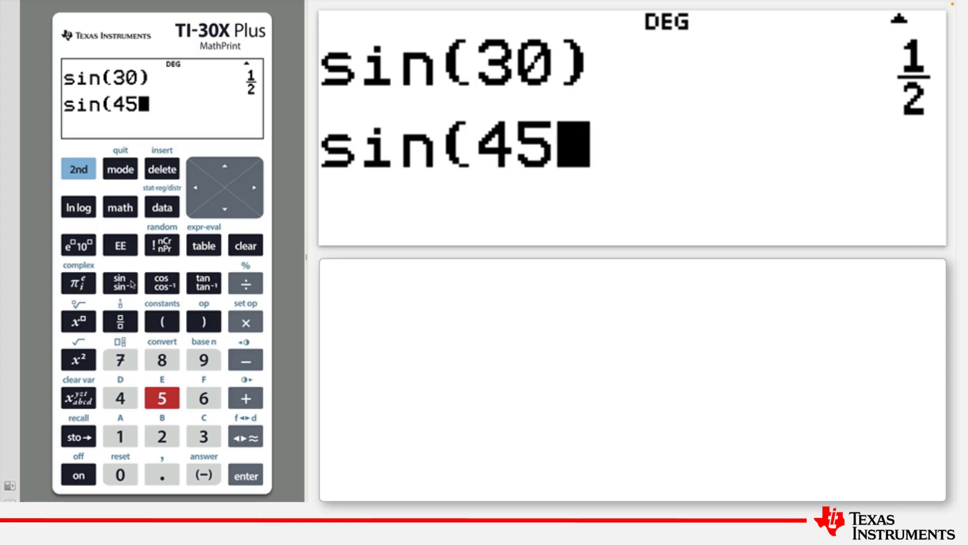
key("Return")
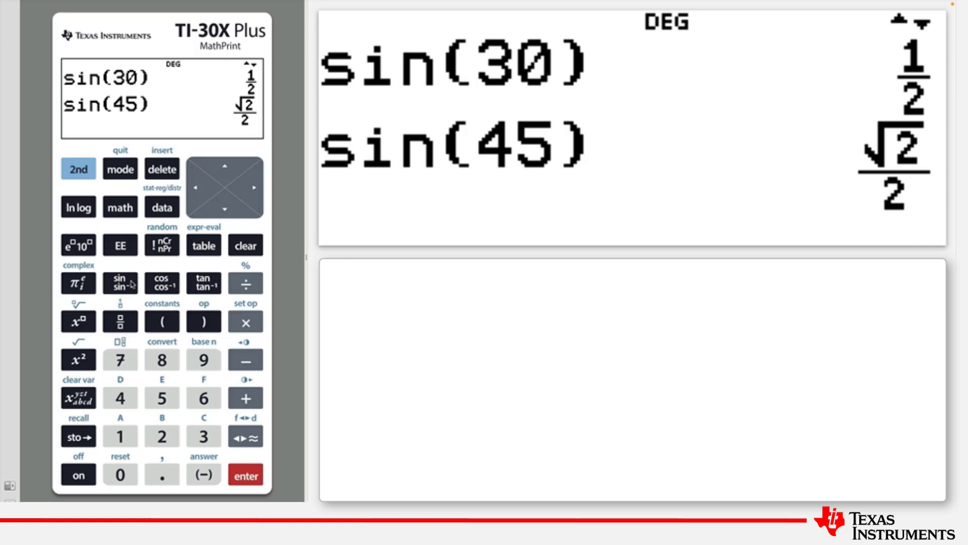
Copy the sin(45) expression from history onto a new entry line.
key("Up")
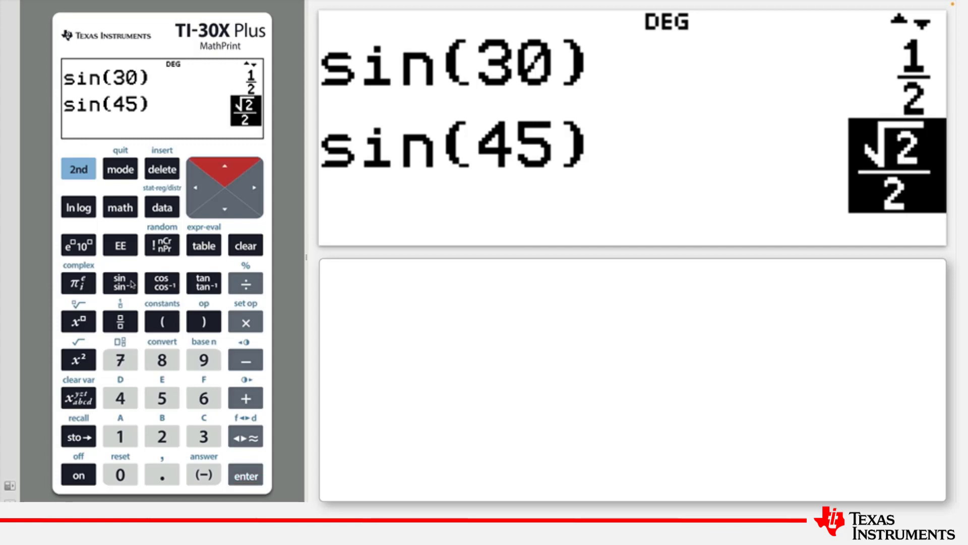
key("Up")
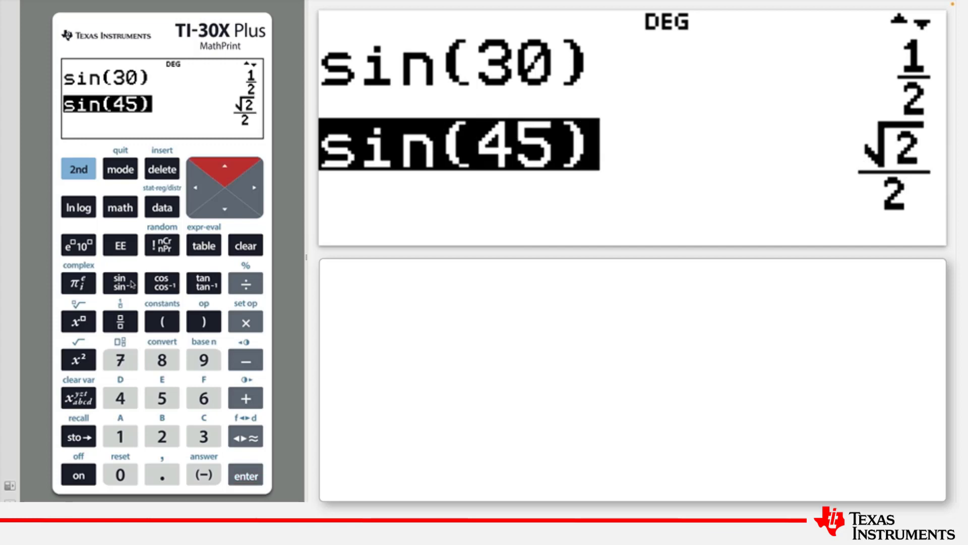
key("Return")
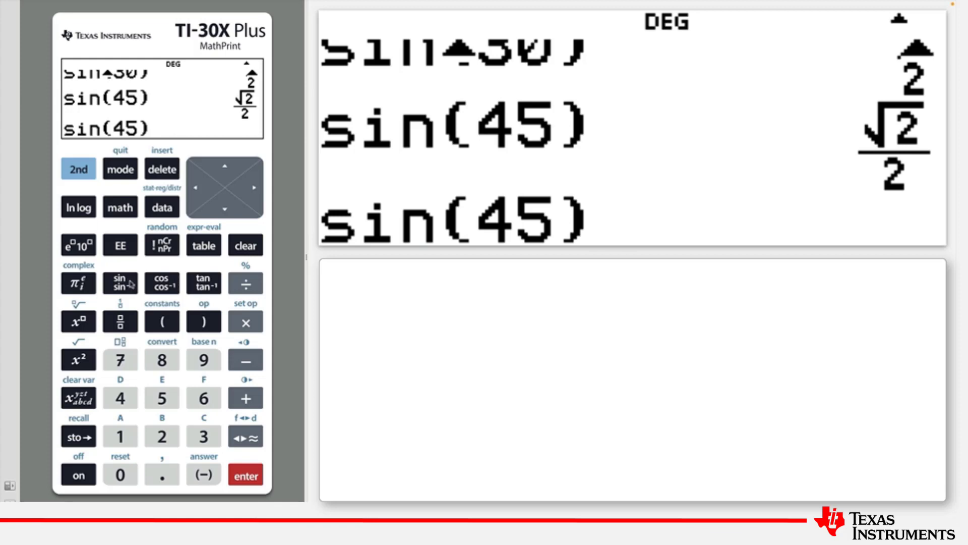
Jump the cursor to the start of the sin(45) line, then back to its end, using 2nd+arrows.
left_click(80, 171)
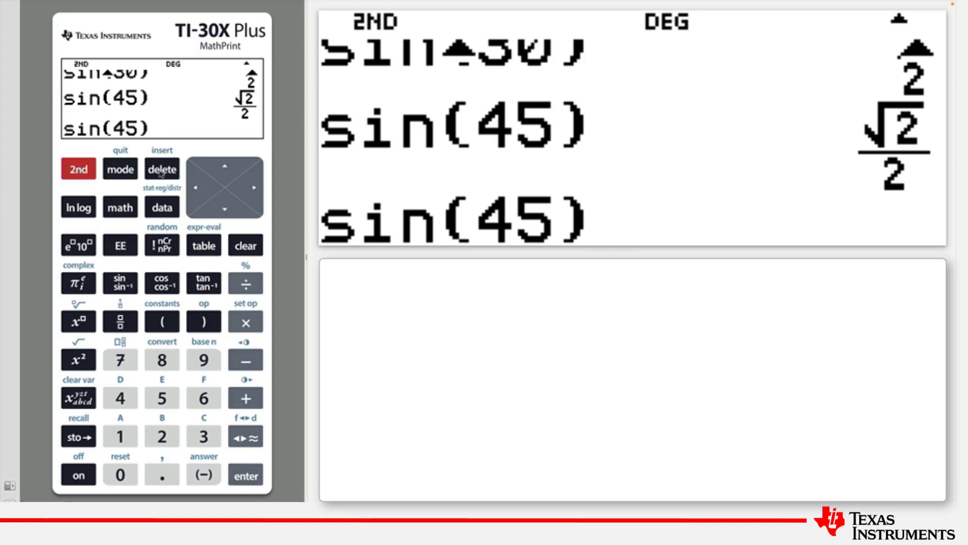
left_click(201, 187)
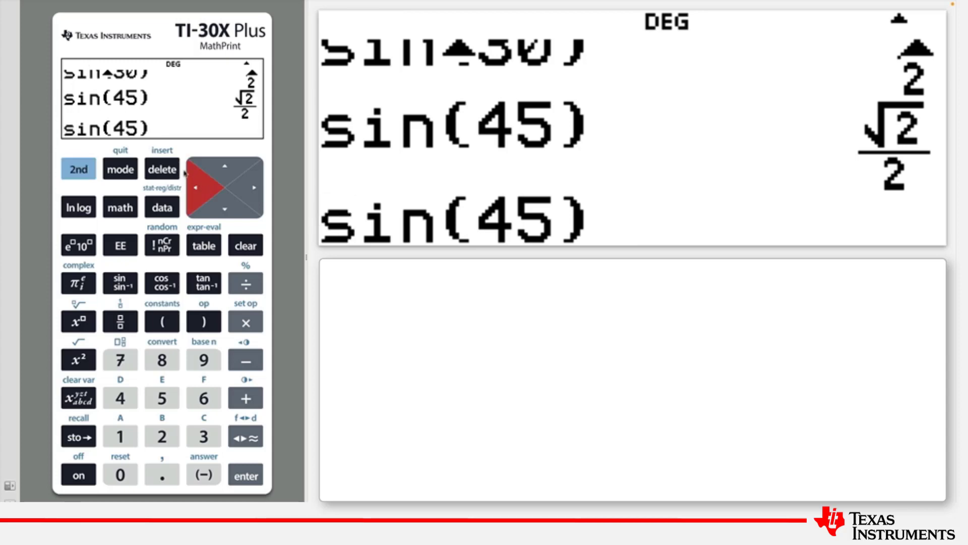
left_click(77, 171)
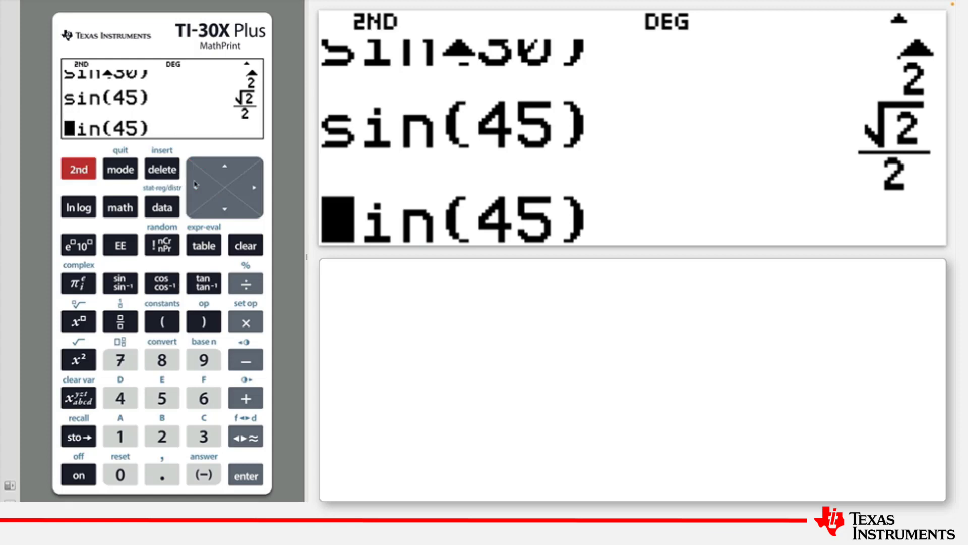
left_click(253, 187)
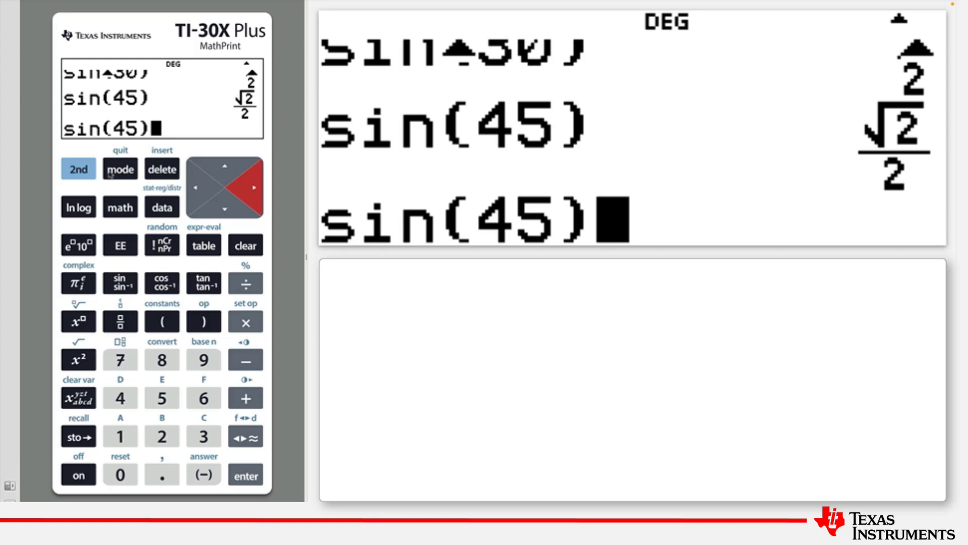
Go to the line start, overwrite sin with cos, and evaluate cos(45) to √2/2.
left_click(79, 171)
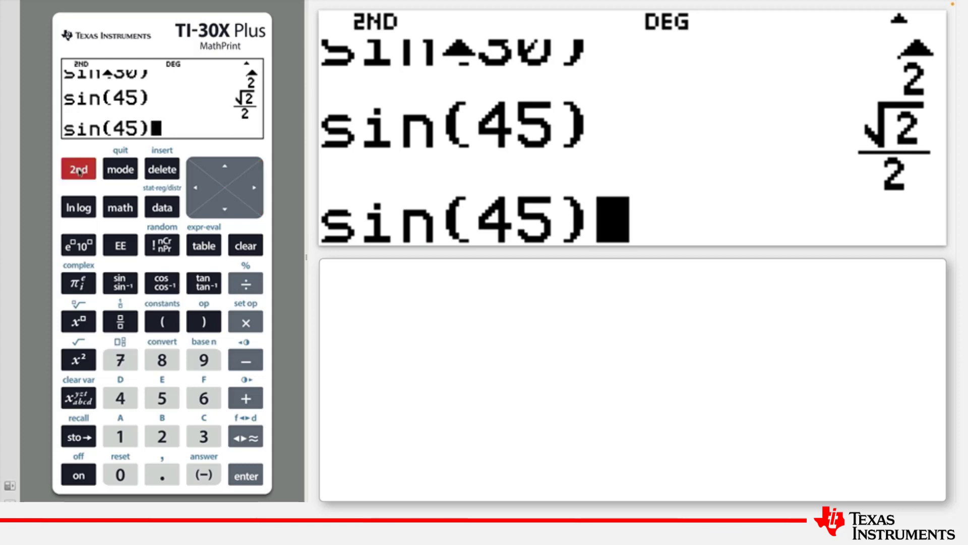
left_click(194, 186)
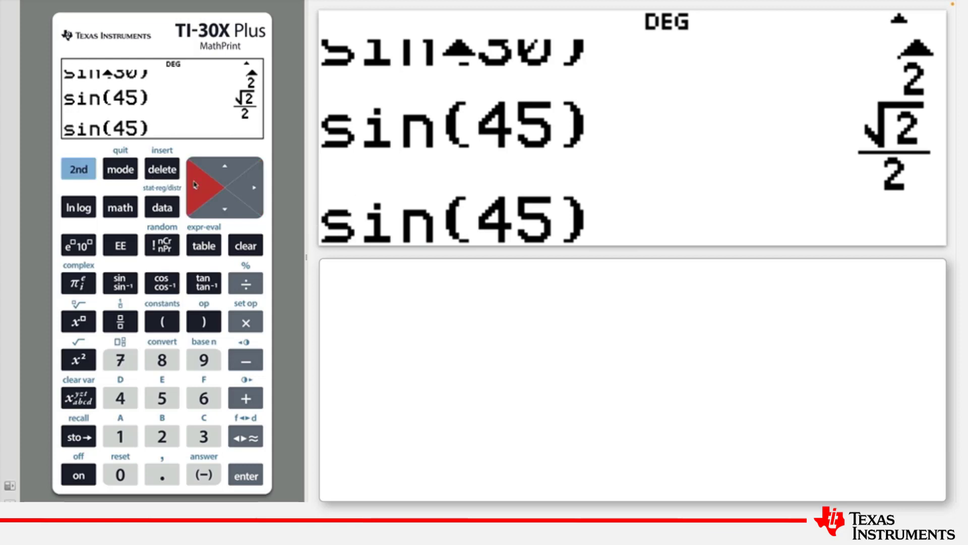
left_click(162, 284)
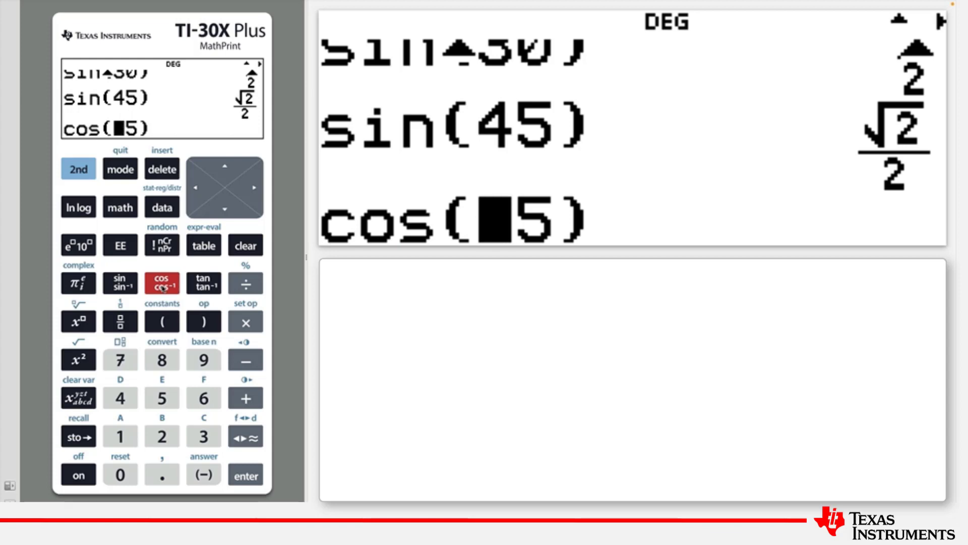
key("Return")
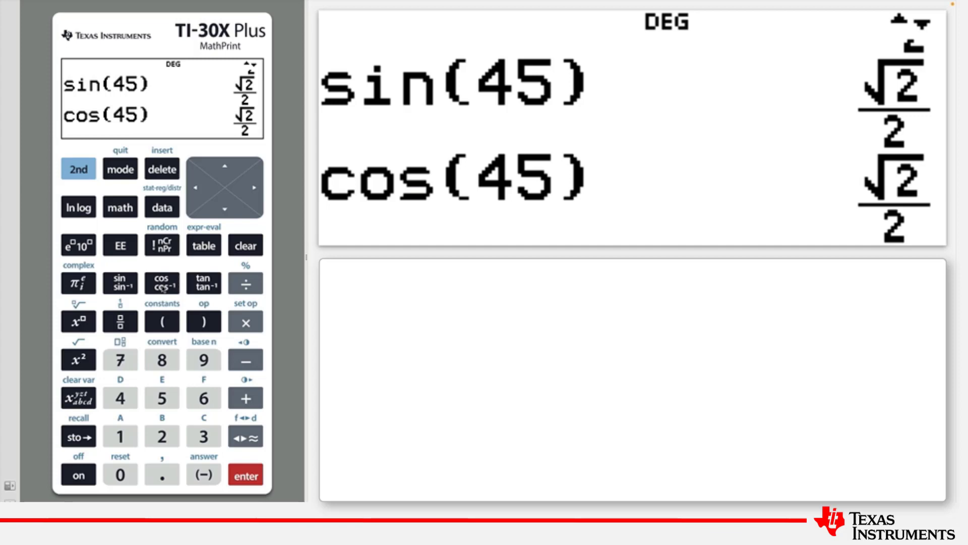
Paste cos(45), insert a 1 before the 45 in insert mode, and evaluate cos(145) to -0.819152044.
key("Up")
key("Up")
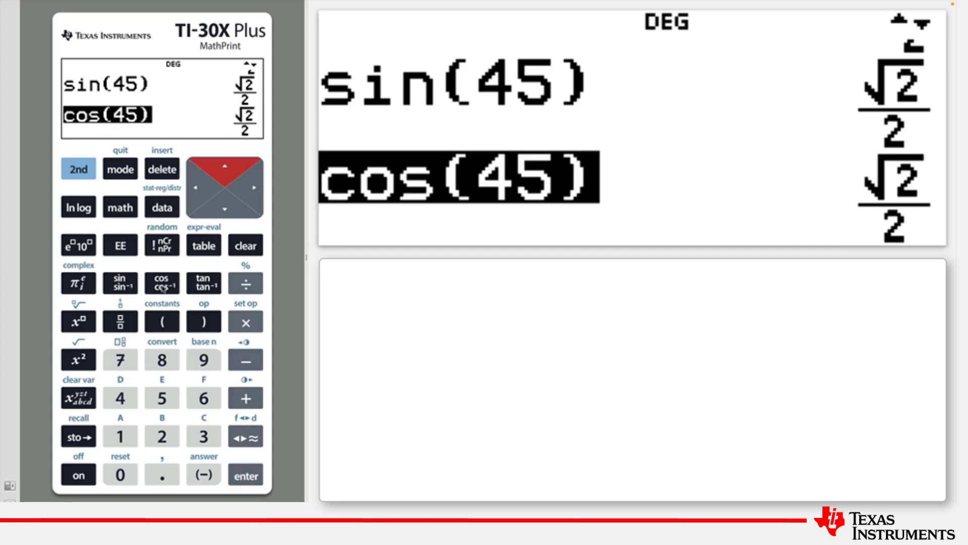
key("Return")
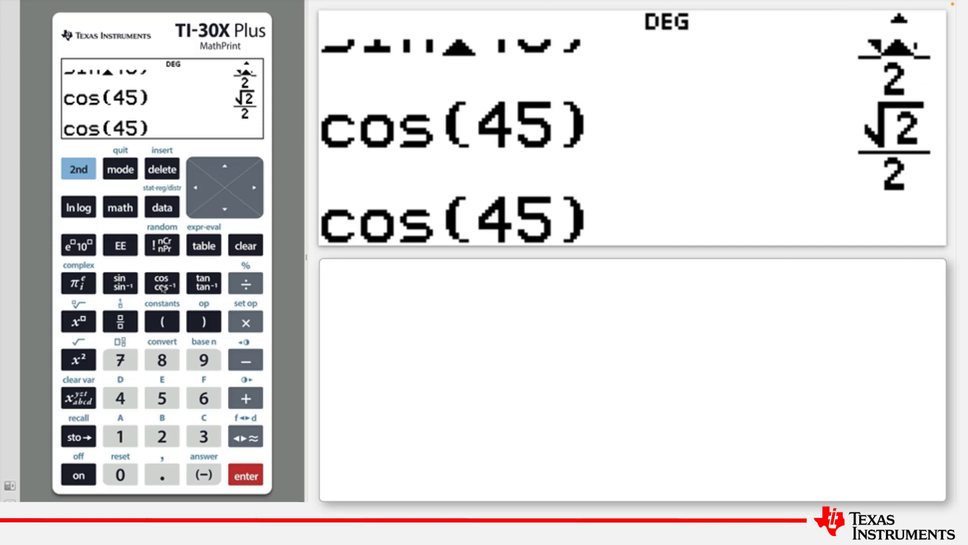
key("Left")
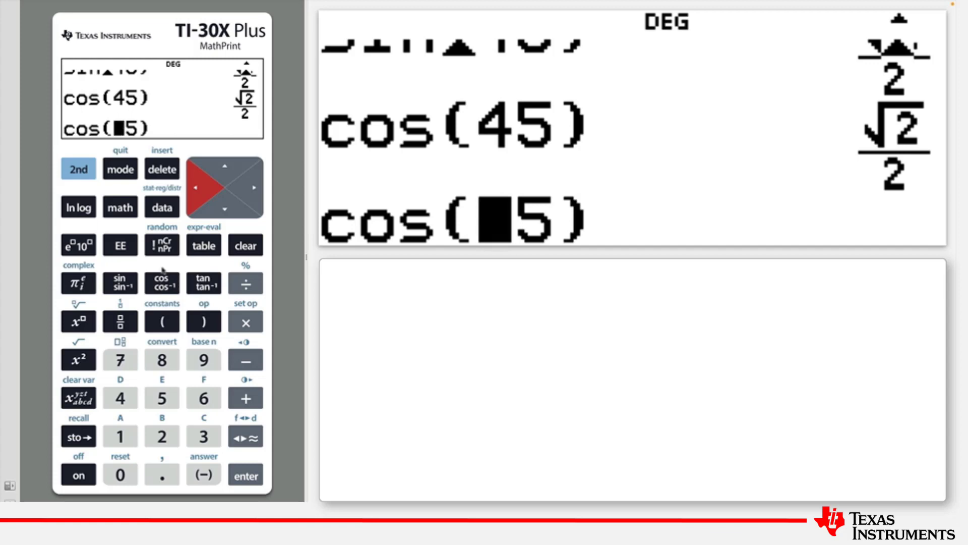
left_click(79, 175)
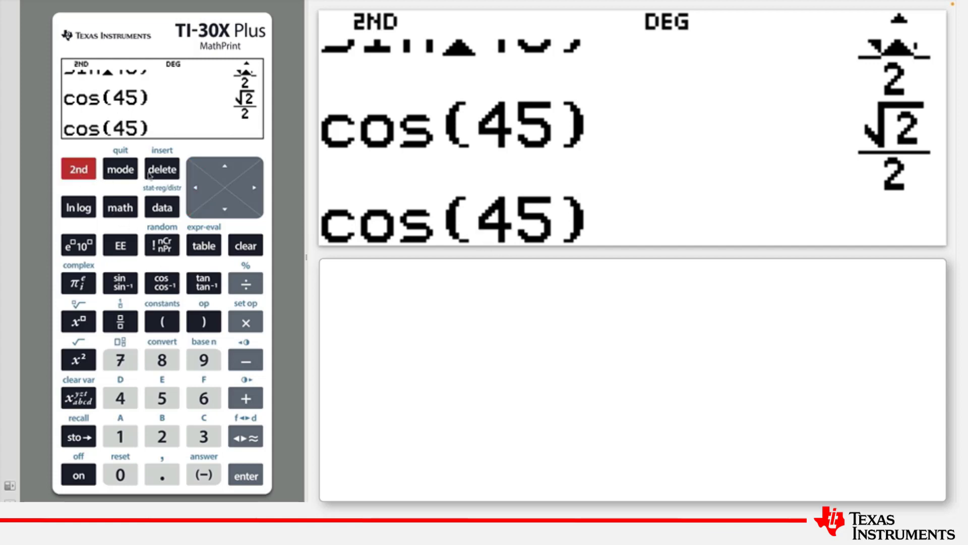
left_click(169, 170)
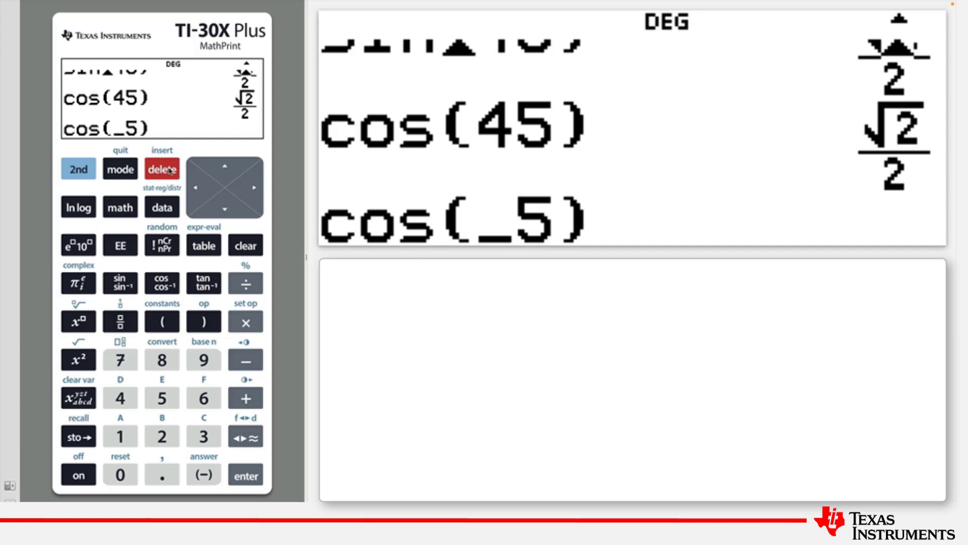
type("14")
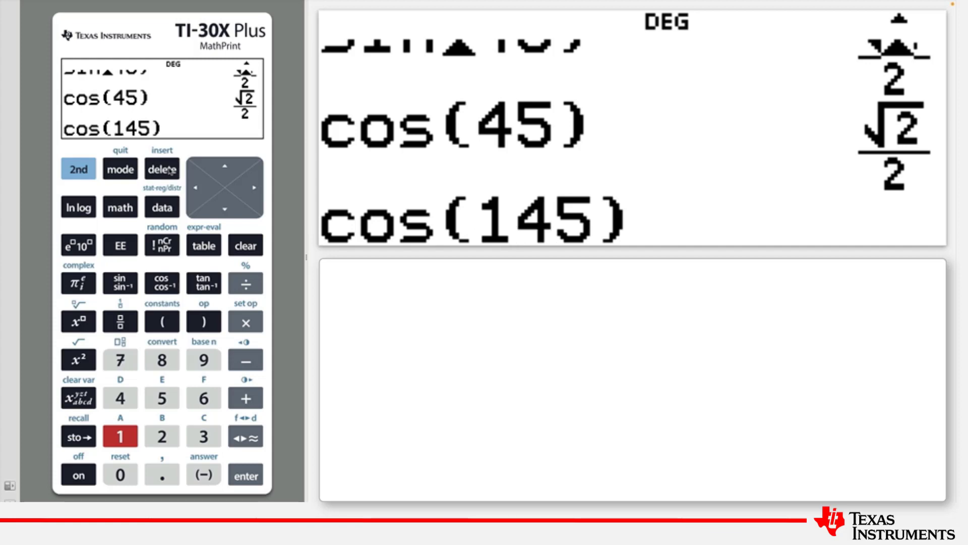
key("Return")
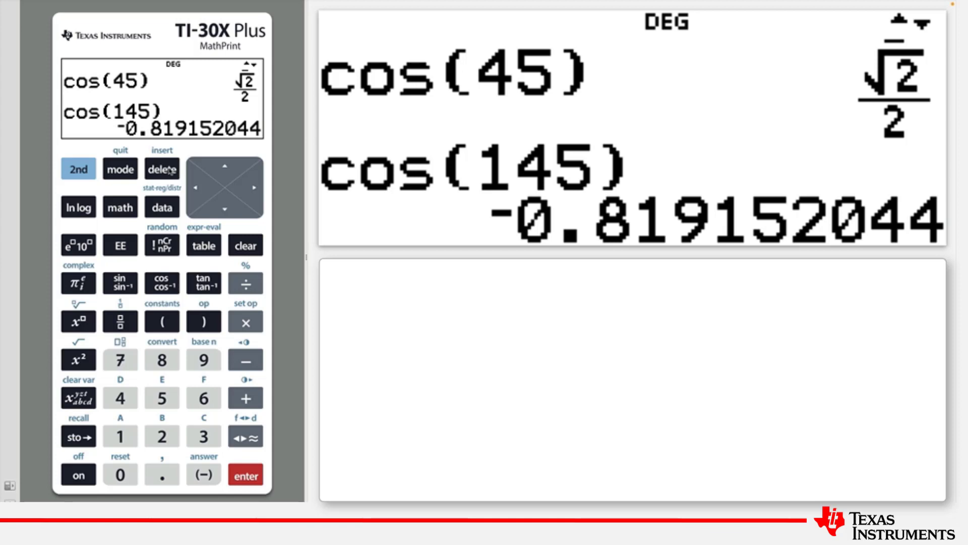
Delete the cos(145) = -0.819152044 calculation from history and return to the entry line.
key("Up")
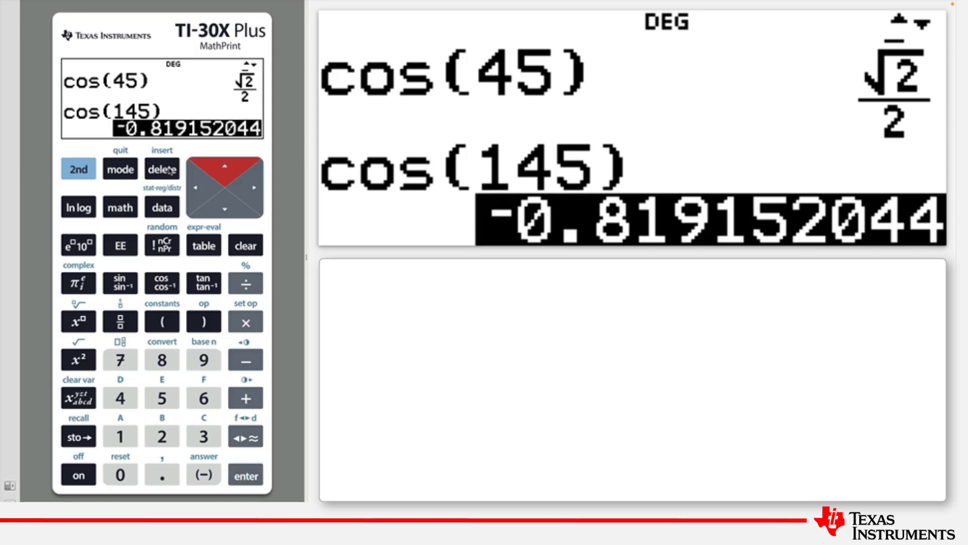
left_click(248, 249)
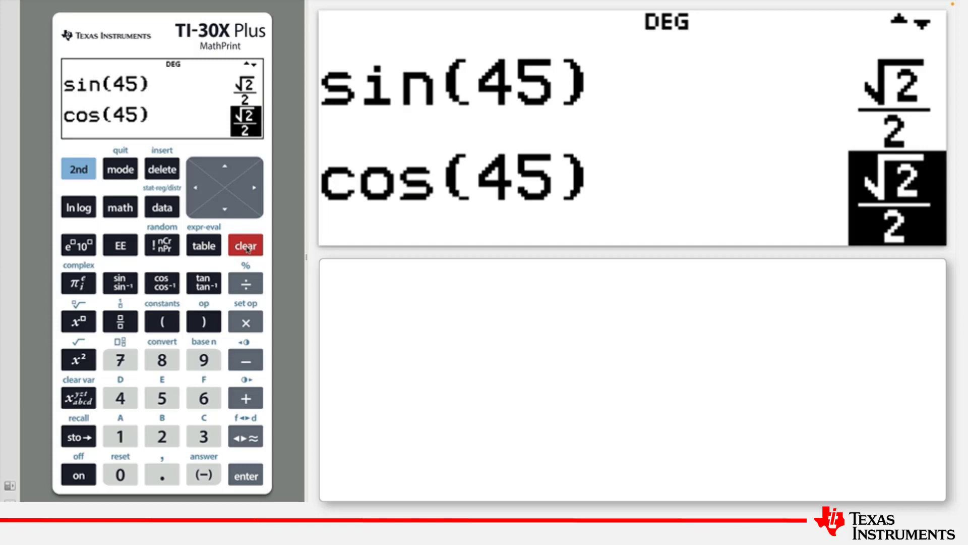
key("Down")
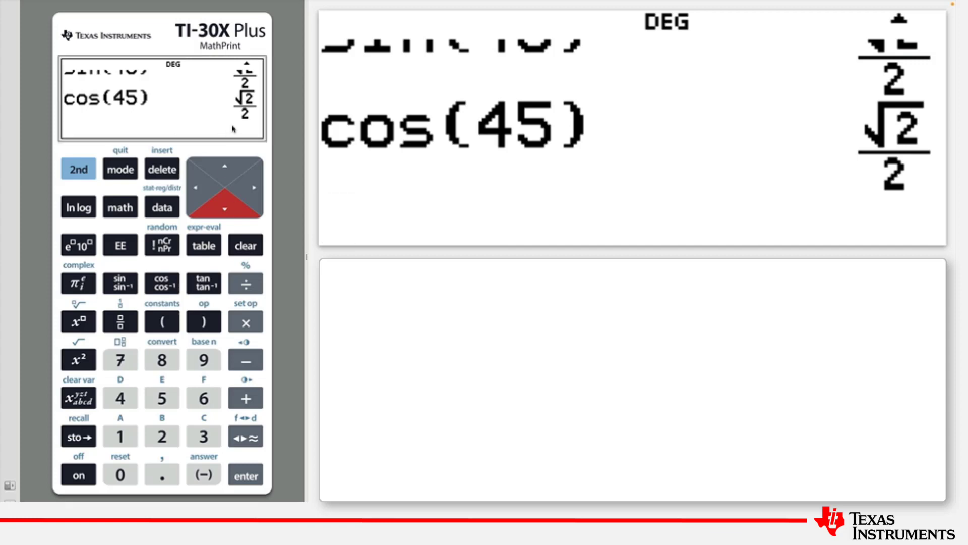
Clear the home screen, then scroll back through history to sin(30) = 1/2.
left_click(240, 254)
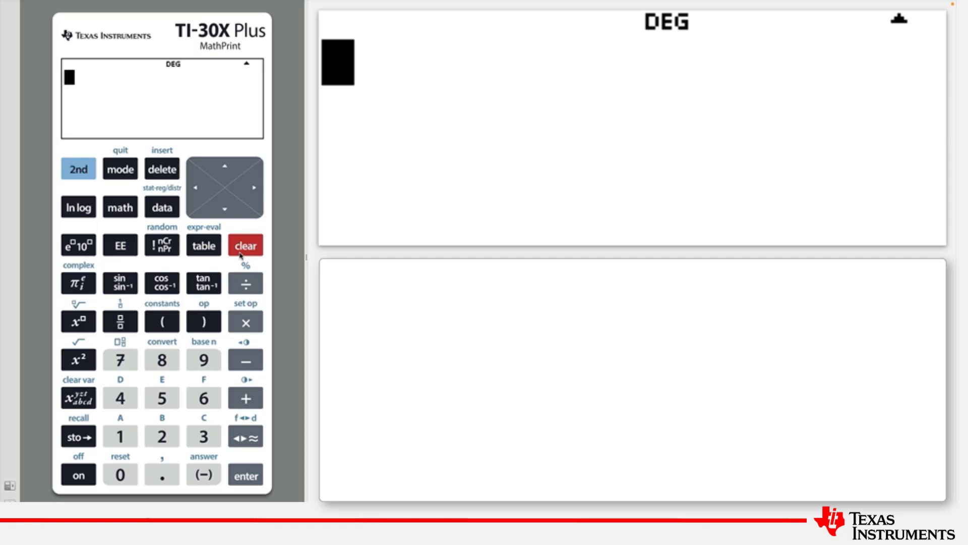
key("Up")
key("Up")
key("Up")
key("Up")
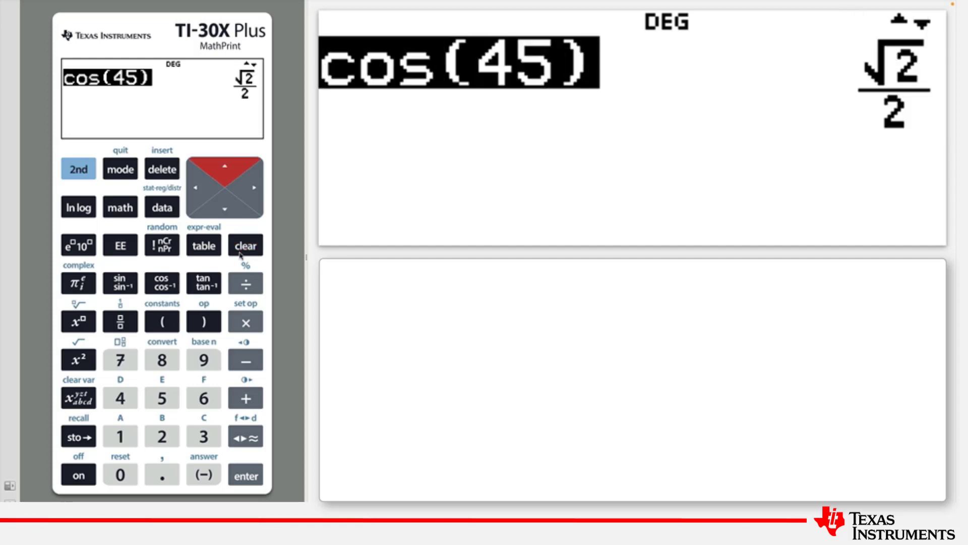
key("Up")
key("Up")
key("Up")
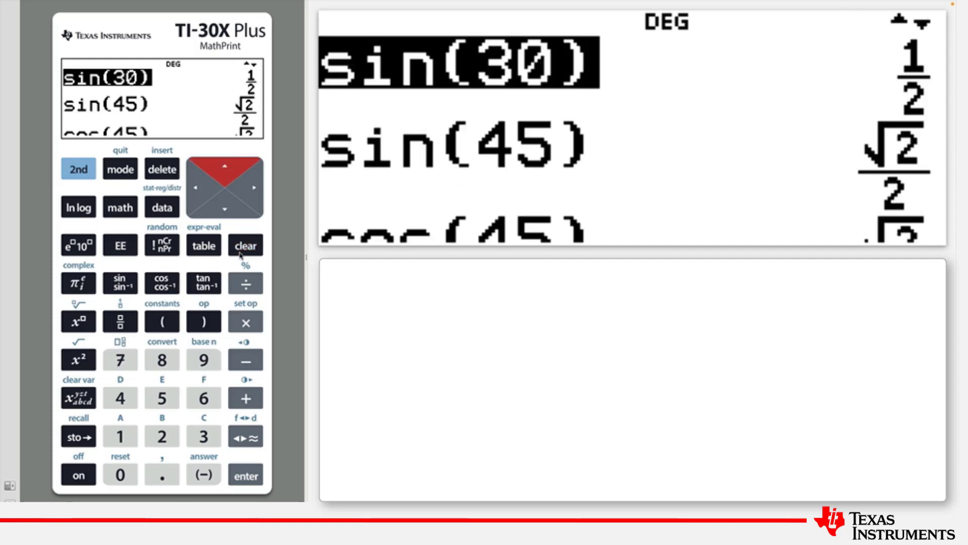